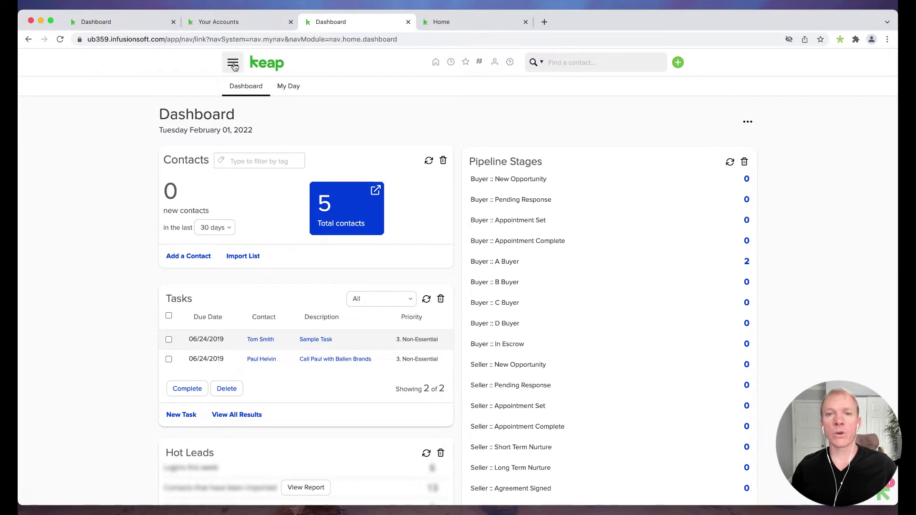
# Open the Email Authentication page in the Marketing settings
pyautogui.click(234, 66)
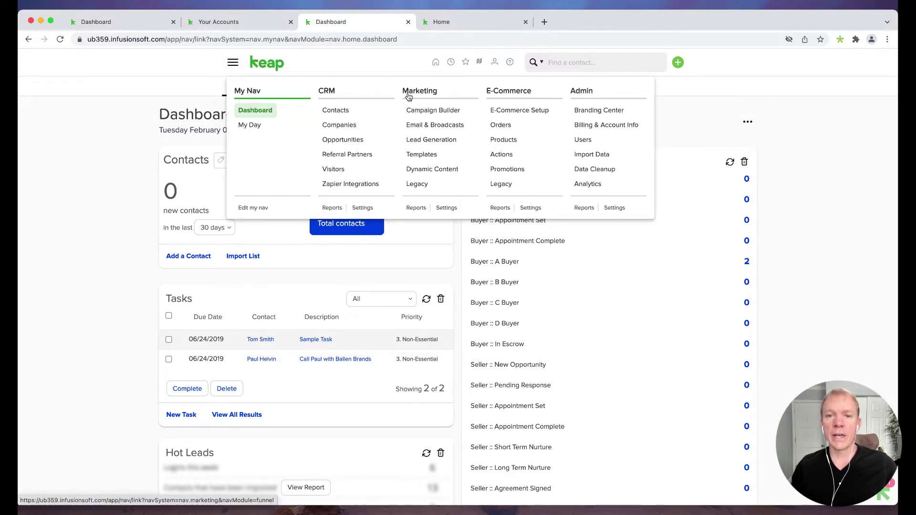
pyautogui.click(446, 210)
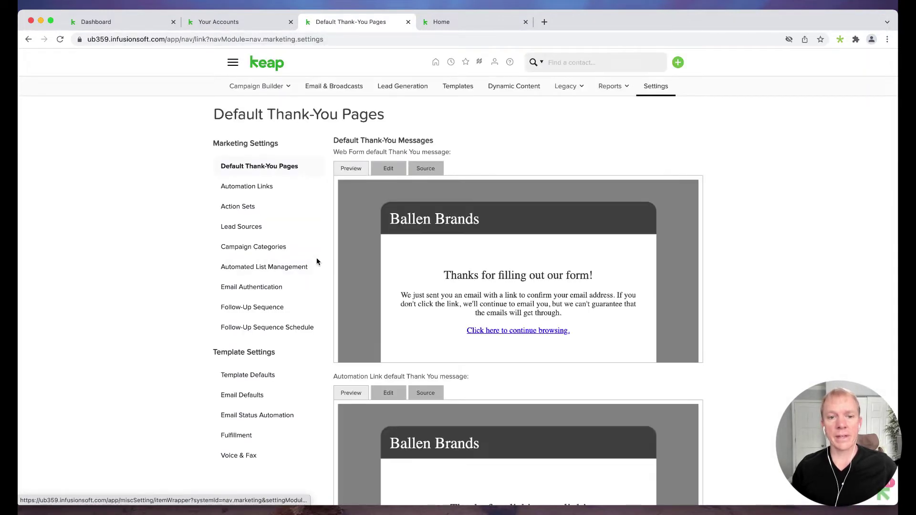
pyautogui.click(261, 292)
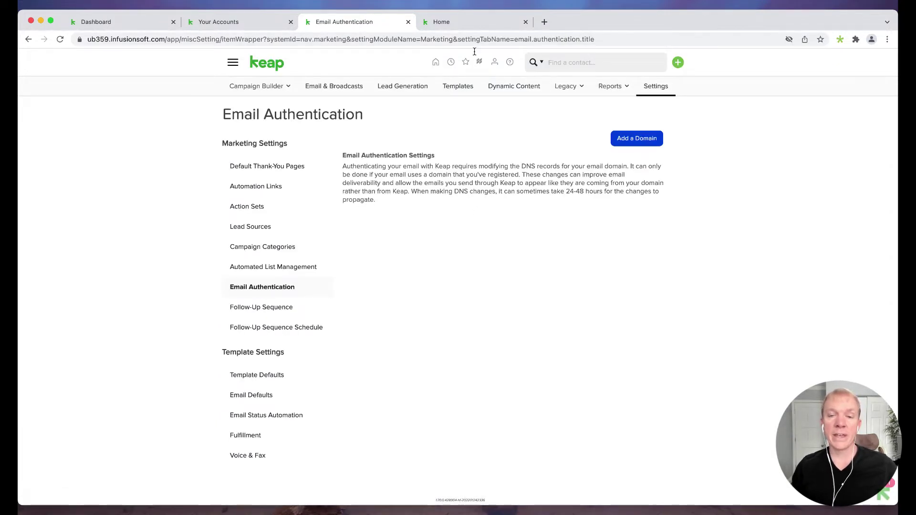
# In the other Keap account, open the Domains page of the settings and review its custom and email domains
pyautogui.click(469, 22)
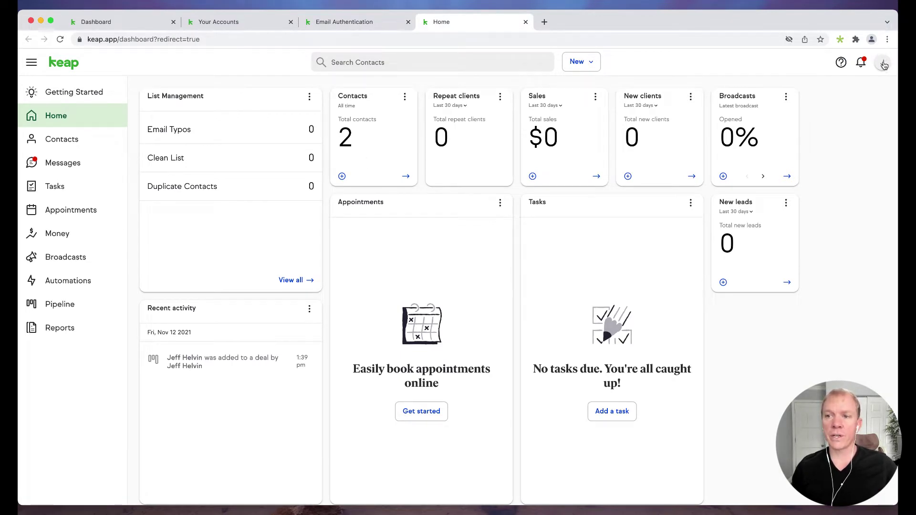
pyautogui.click(881, 67)
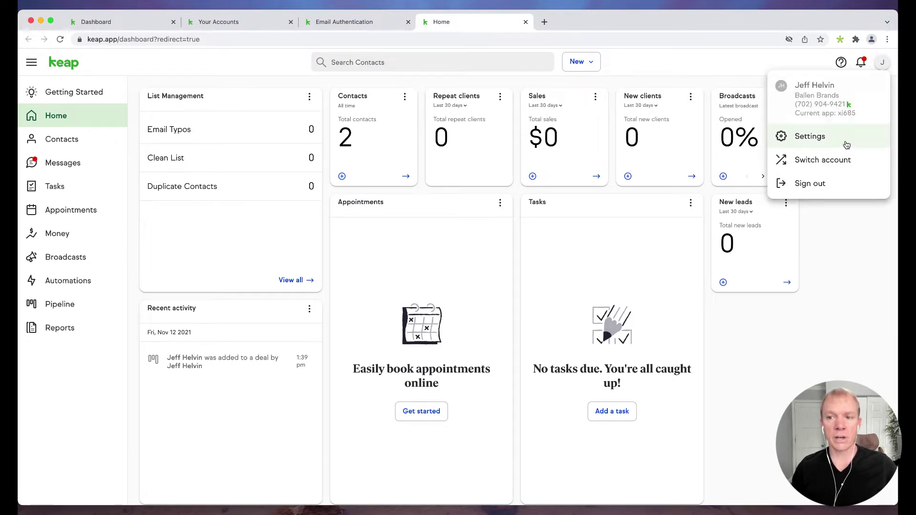
pyautogui.click(811, 138)
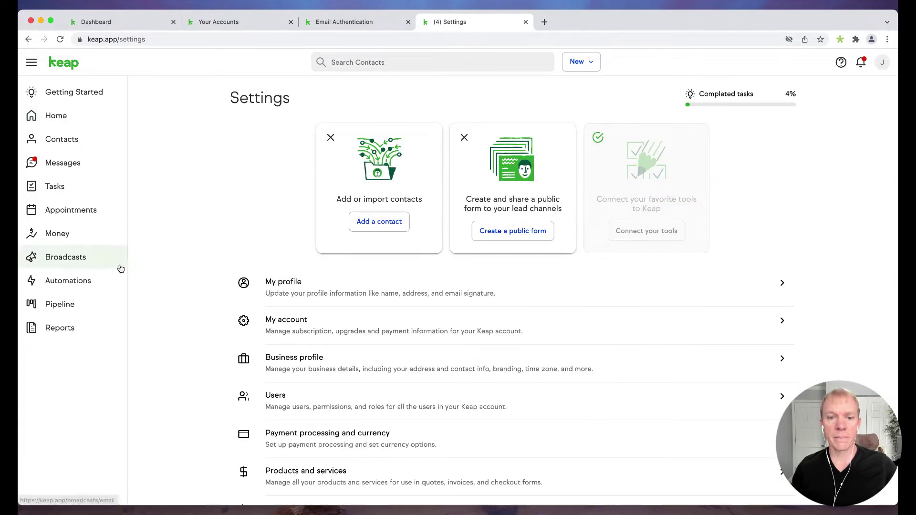
pyautogui.scroll(-5, 237, 267)
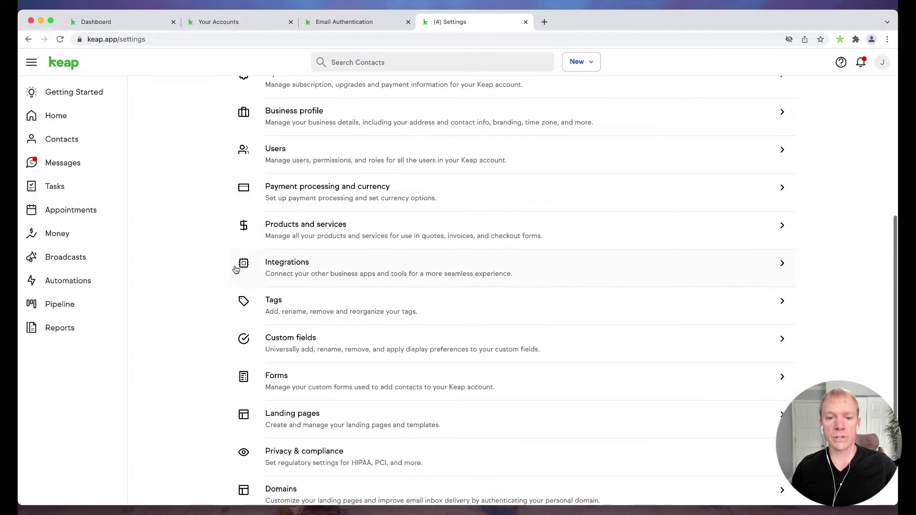
pyautogui.scroll(-3, 238, 267)
pyautogui.click(313, 410)
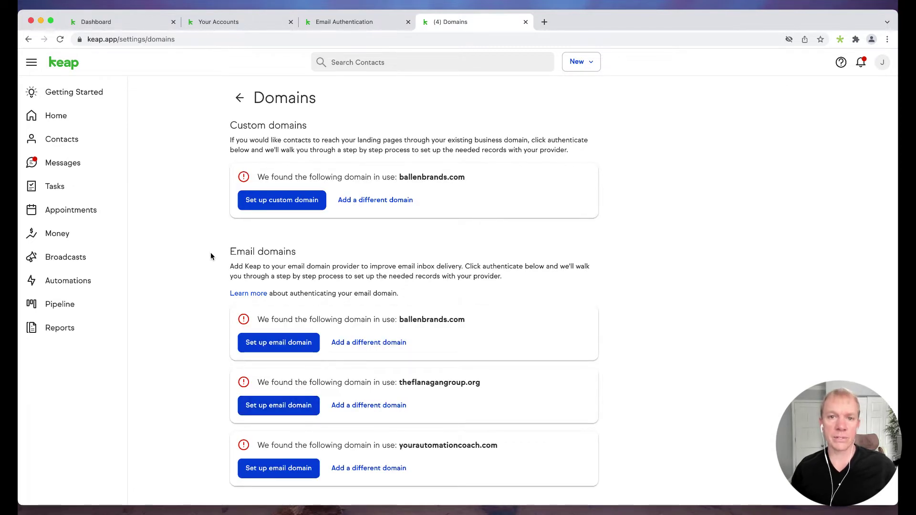
pyautogui.scroll(-1, 430, 236)
pyautogui.scroll(1, 431, 234)
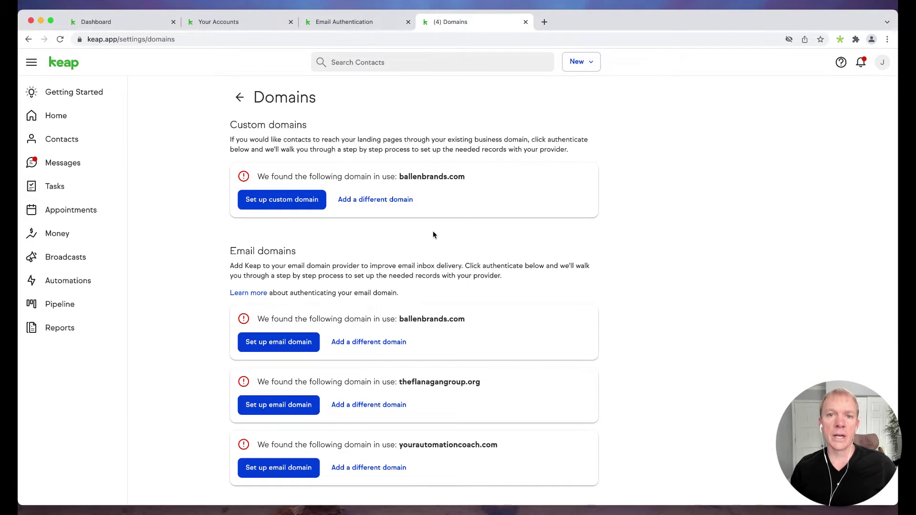
# Return to the Email Authentication page and start adding a domain setting with ballenbrands.com as the domain to authenticate
pyautogui.click(348, 23)
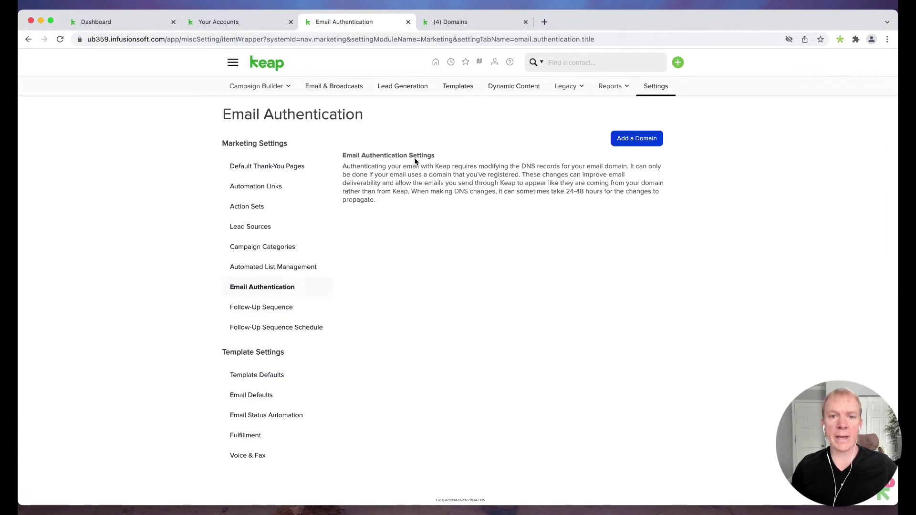
pyautogui.click(644, 143)
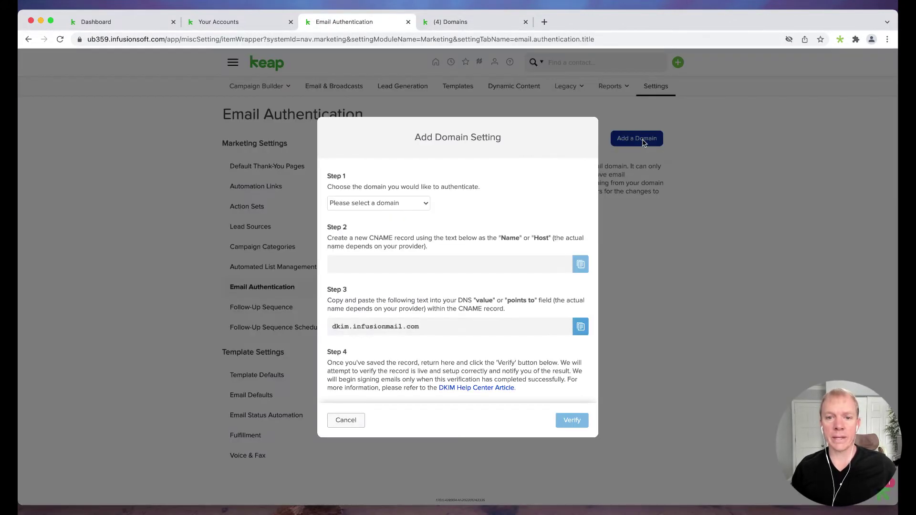
pyautogui.click(389, 202)
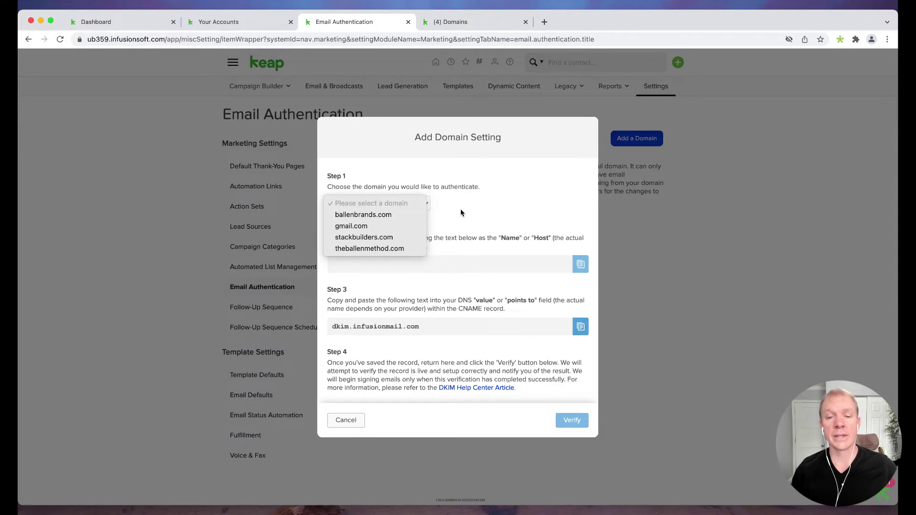
pyautogui.click(387, 214)
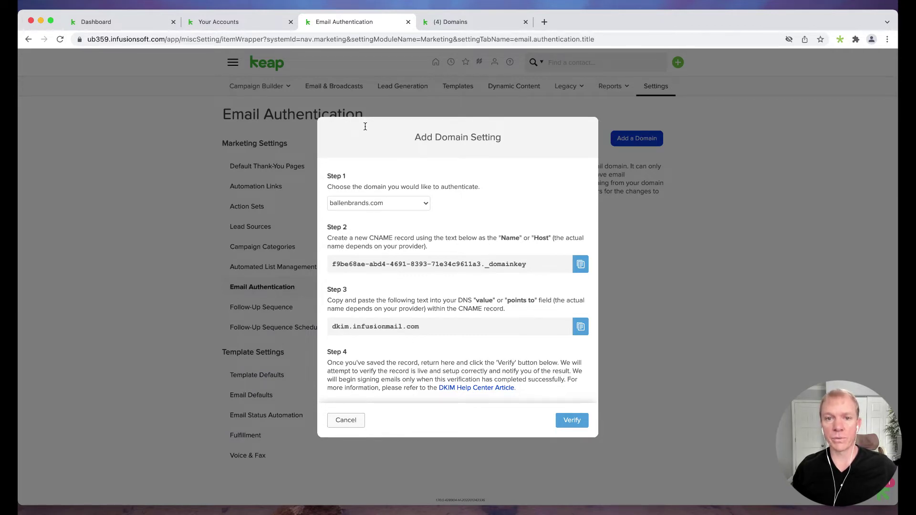
# In the other Keap account, set up the email domain ballenbrands.com with GoDaddy as host and continue to the CNAME record instructions
pyautogui.click(478, 24)
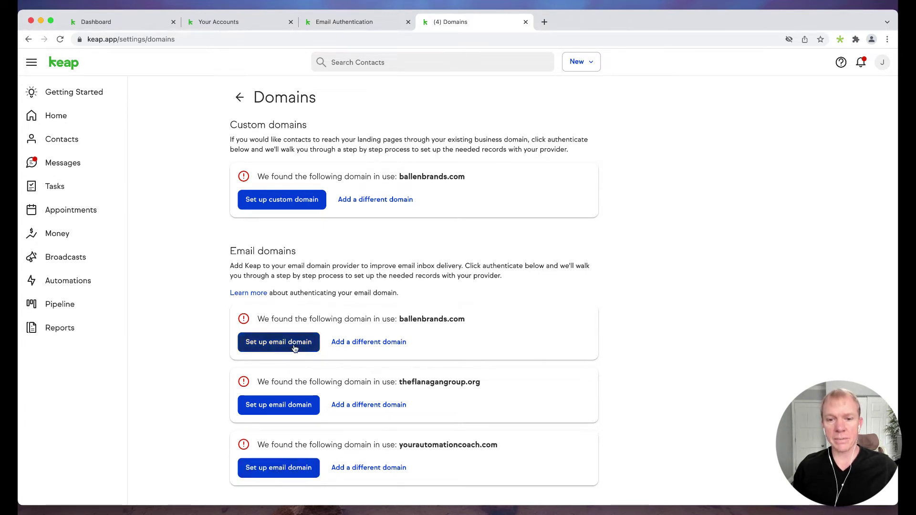
pyautogui.moveTo(403, 319); pyautogui.dragTo(453, 317)
pyautogui.click(439, 319)
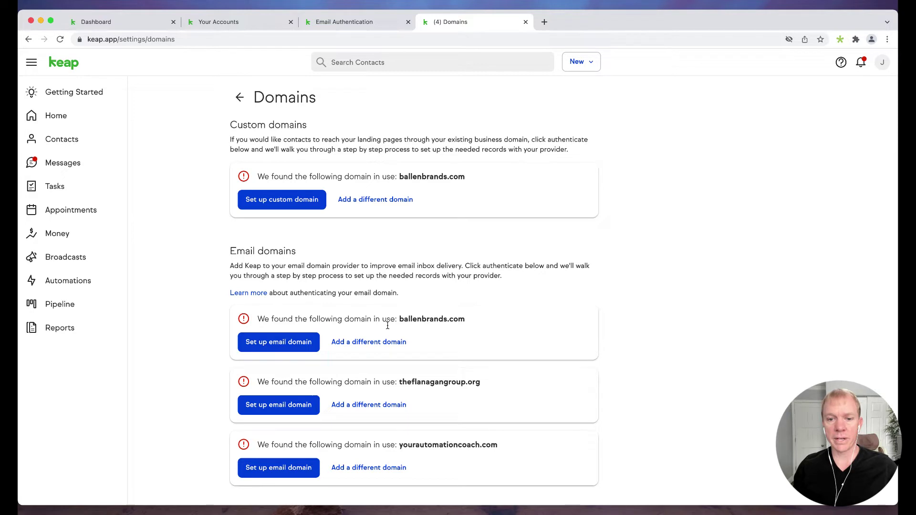
pyautogui.click(280, 344)
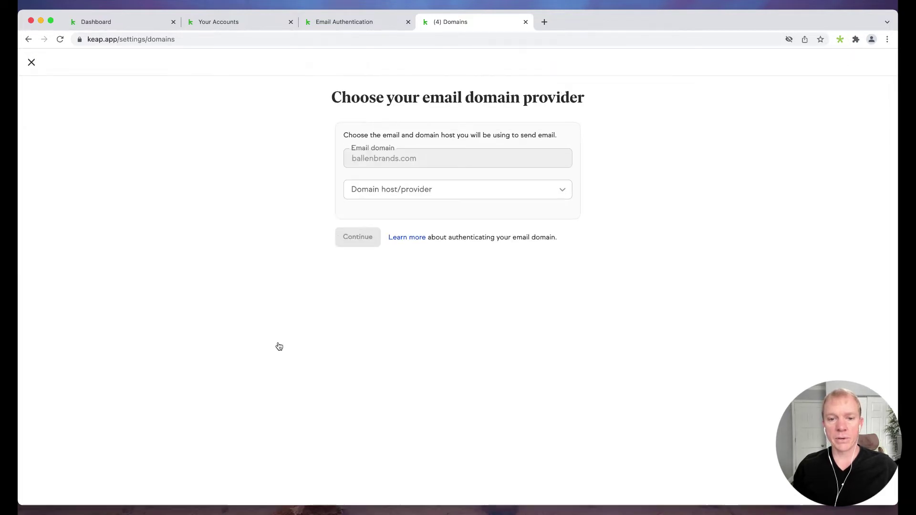
pyautogui.click(431, 195)
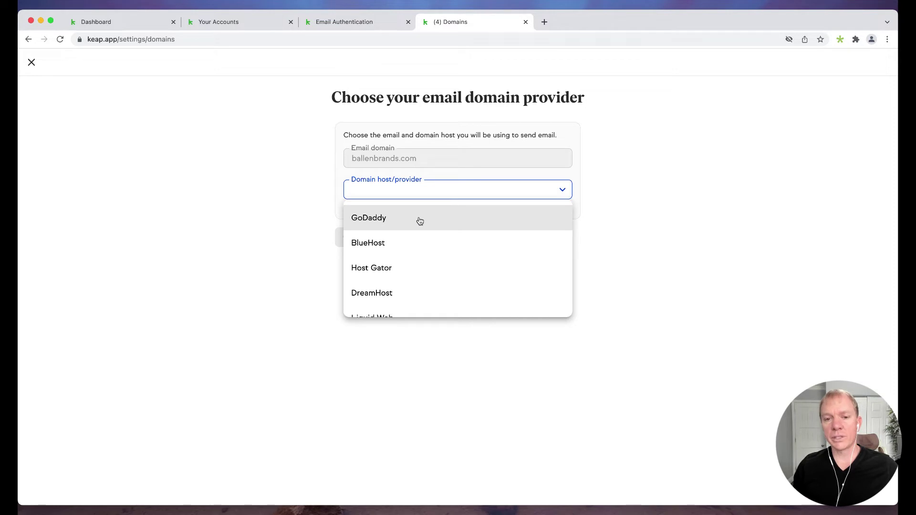
pyautogui.scroll(-5, 419, 271)
pyautogui.scroll(5, 419, 272)
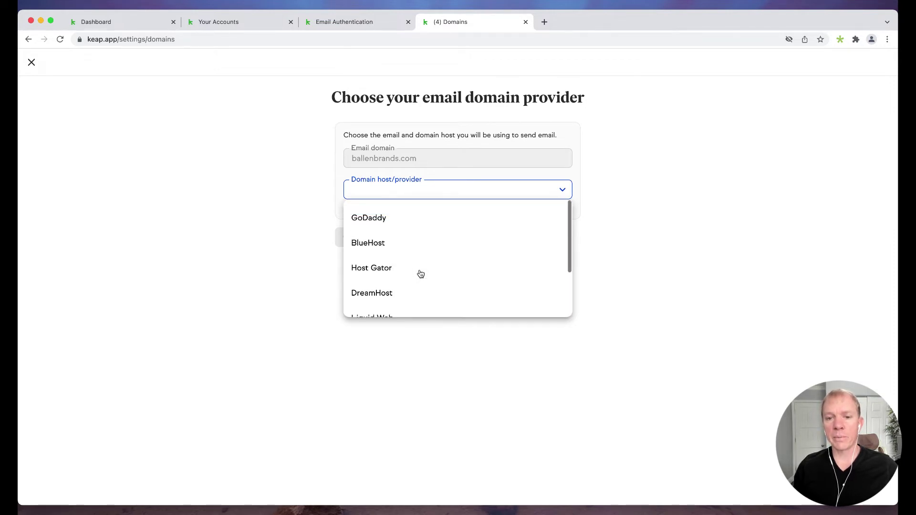
pyautogui.click(404, 220)
pyautogui.click(365, 238)
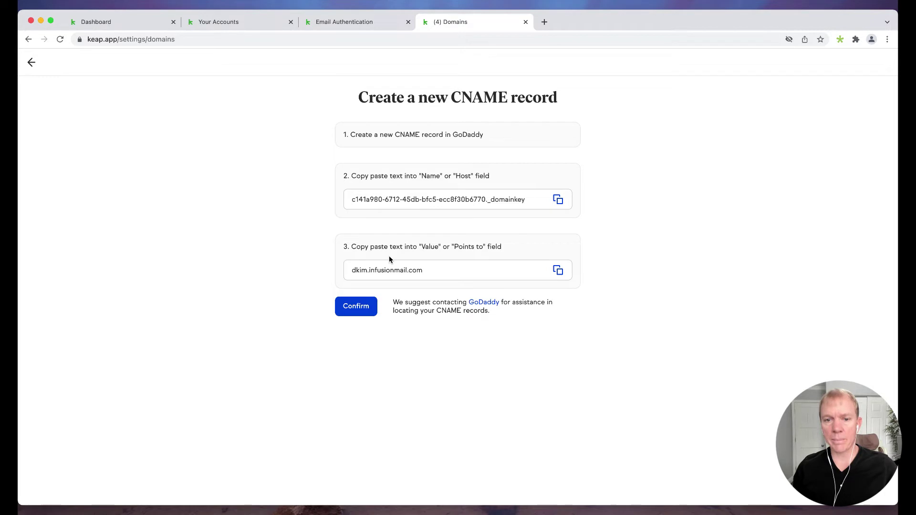
# Switch to GoDaddy's DNS Management for ballenbrands.com and start a new DNS record of type CNAME
pyautogui.click(353, 22)
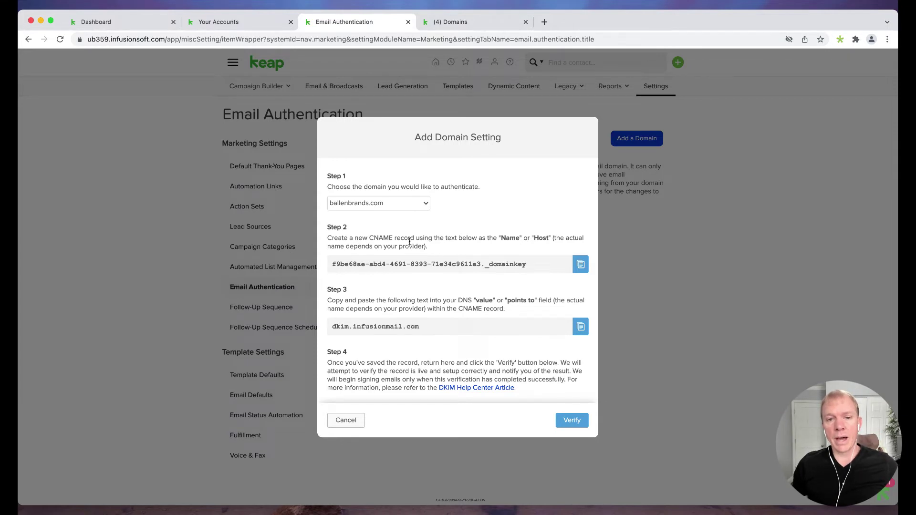
pyautogui.press('super+Tab')
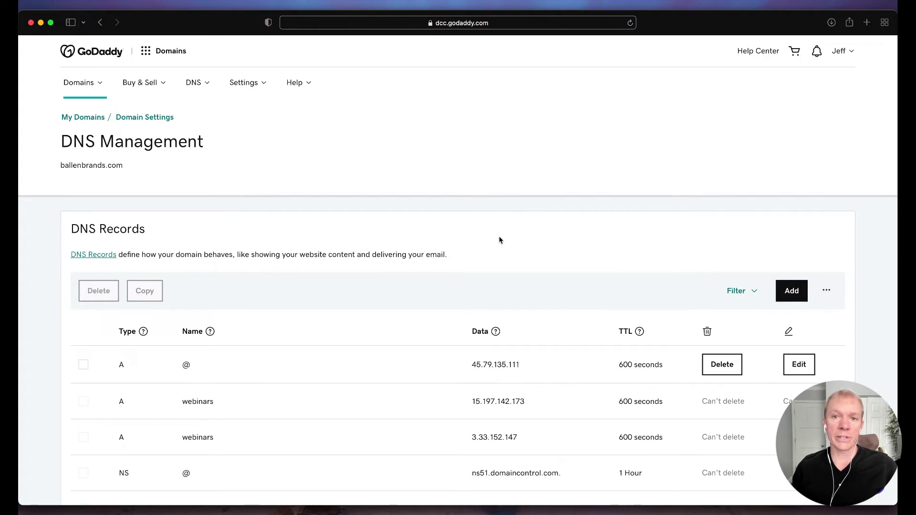
pyautogui.click(790, 292)
pyautogui.scroll(-2, 330, 266)
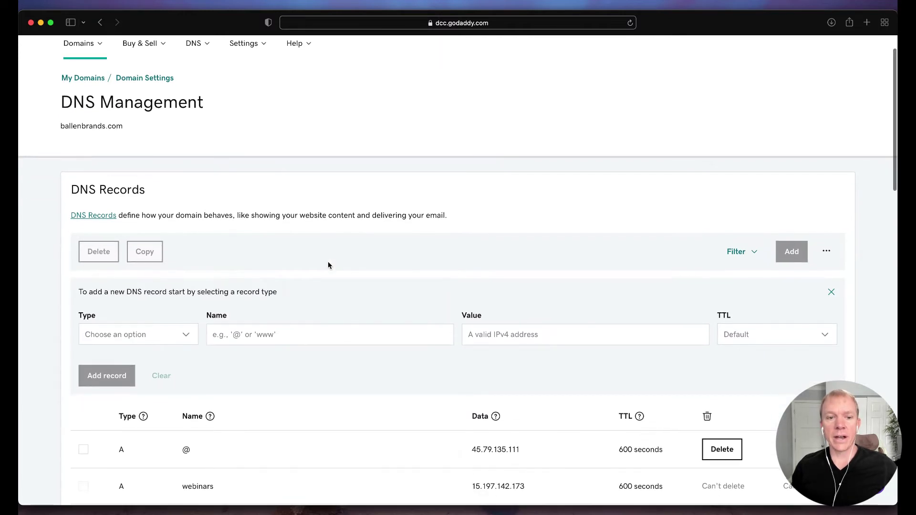
pyautogui.click(122, 334)
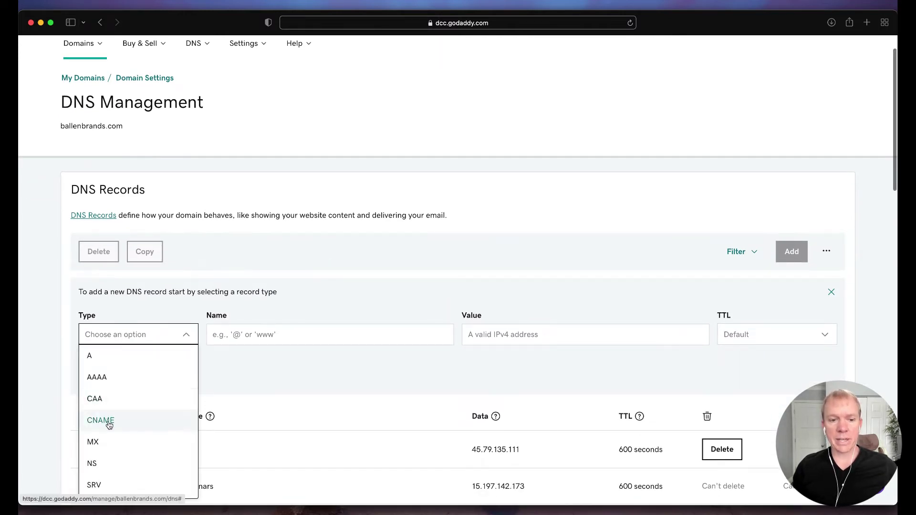
pyautogui.click(109, 422)
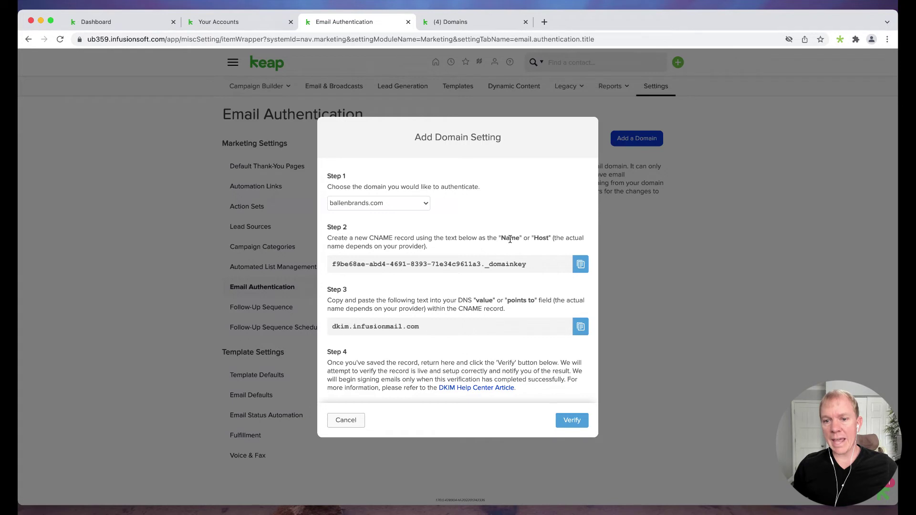
# Copy the Name/Host text from Keap's Add Domain Setting dialog into the Name of the new GoDaddy CNAME record
pyautogui.click(585, 266)
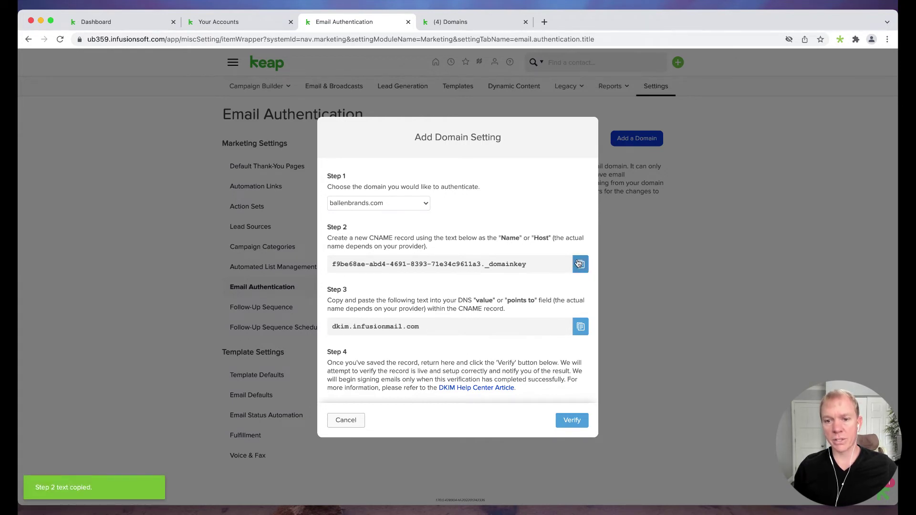
pyautogui.press('super+Tab')
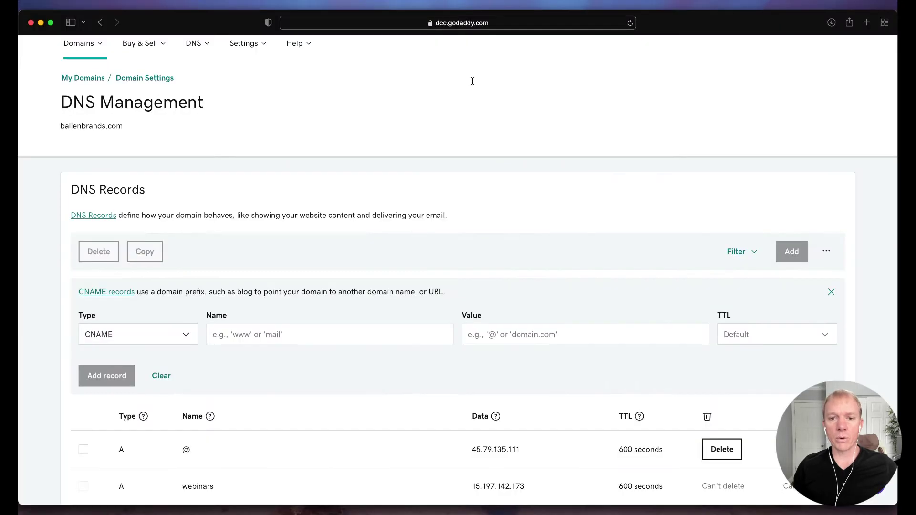
pyautogui.moveTo(208, 316); pyautogui.dragTo(227, 316)
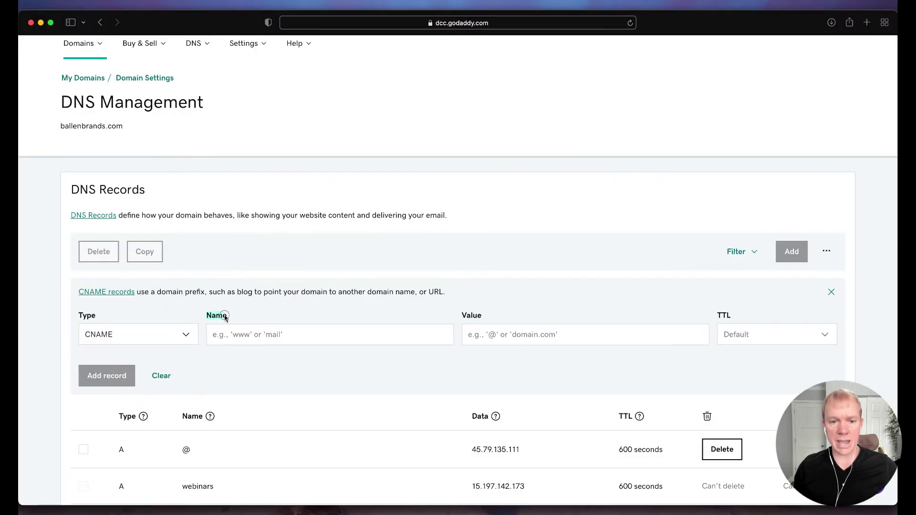
pyautogui.click(259, 334)
pyautogui.press('super+v')
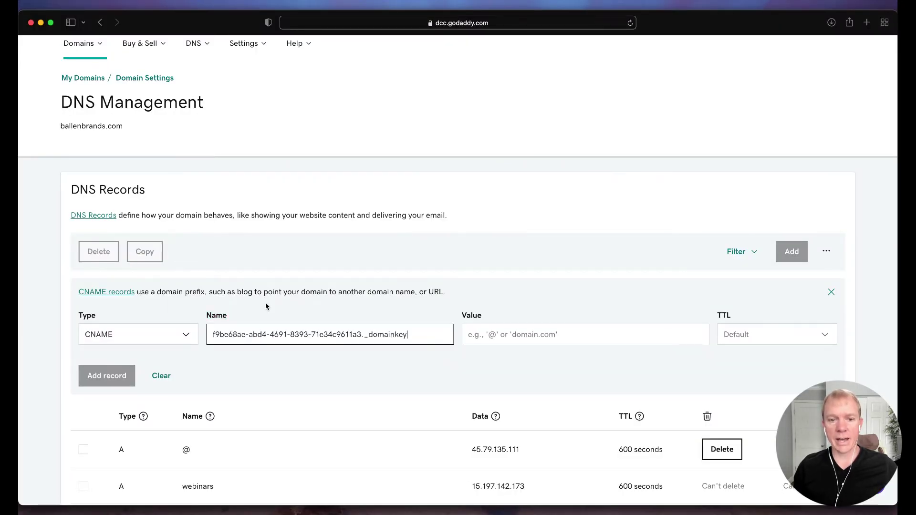
# Copy dkim.infusionmail.com from Keap's Add Domain Setting dialog into the Value of the GoDaddy CNAME record
pyautogui.press('super+Tab')
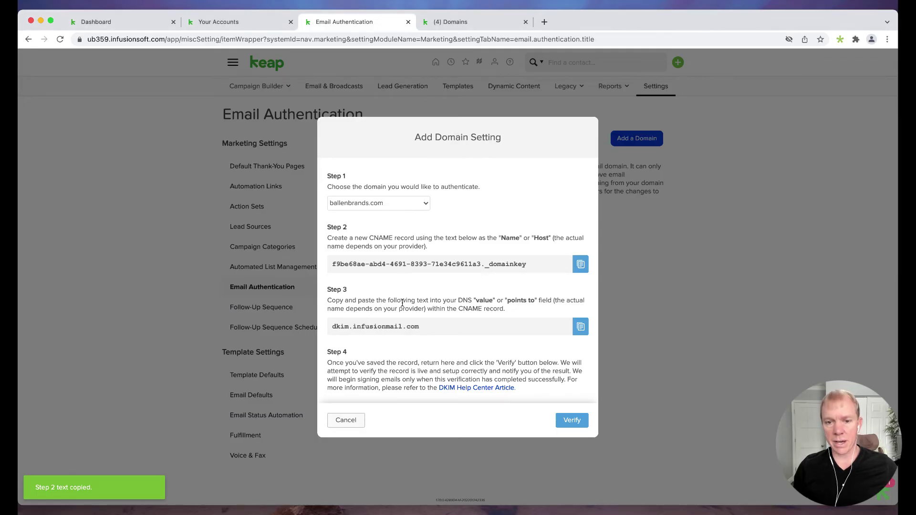
pyautogui.moveTo(476, 302); pyautogui.dragTo(531, 302)
pyautogui.click(579, 327)
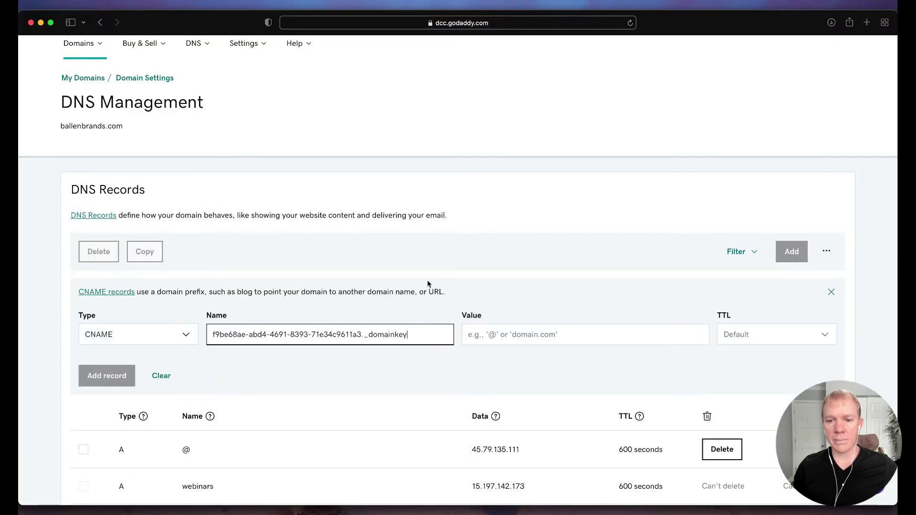
pyautogui.moveTo(467, 315); pyautogui.dragTo(485, 314)
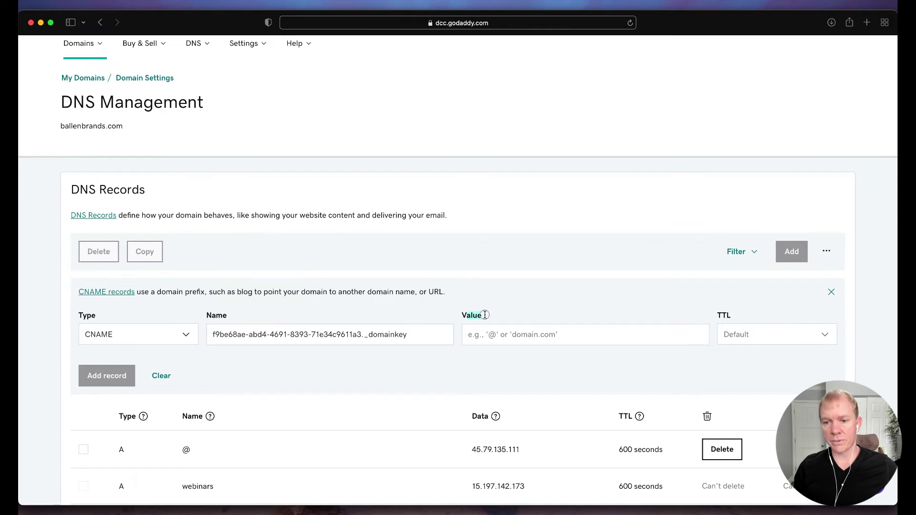
pyautogui.click(525, 335)
pyautogui.press('super+v')
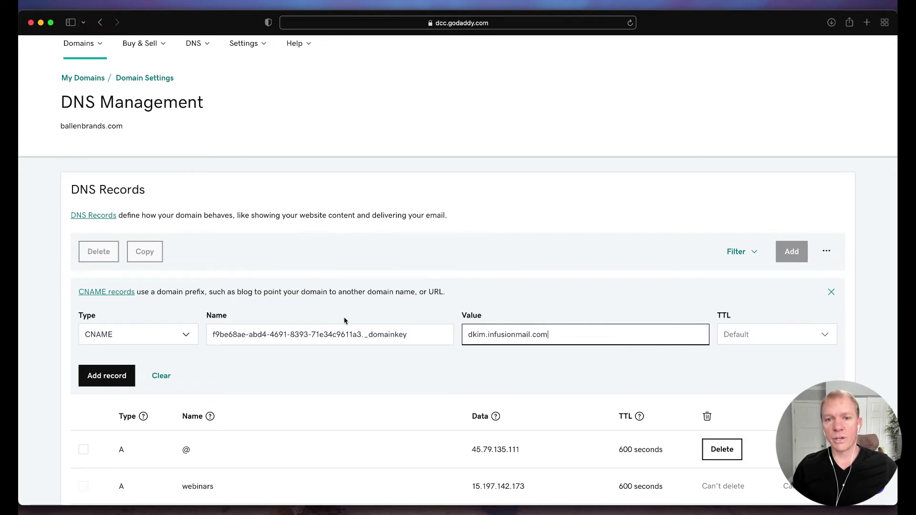
# Switch to the other Keap account's CNAME instructions and review the Name/Host and Value/Points to entries
pyautogui.press('super+Tab')
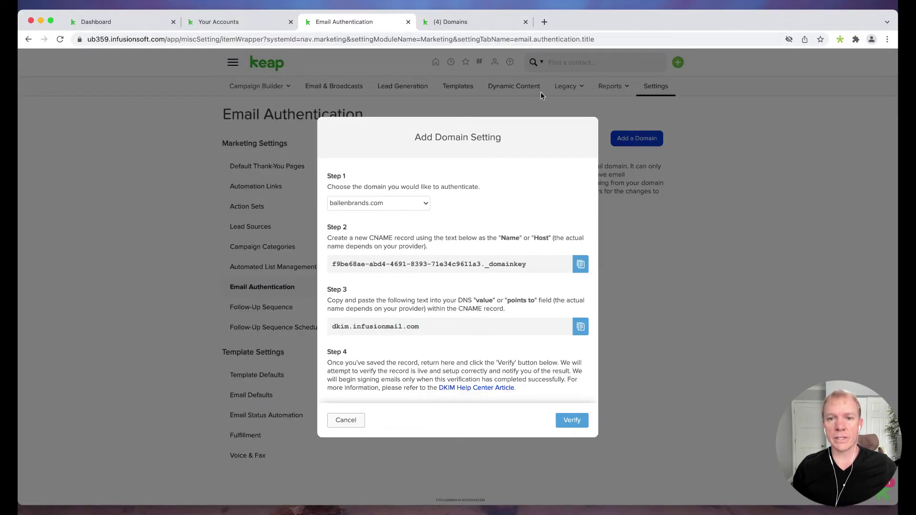
pyautogui.click(468, 20)
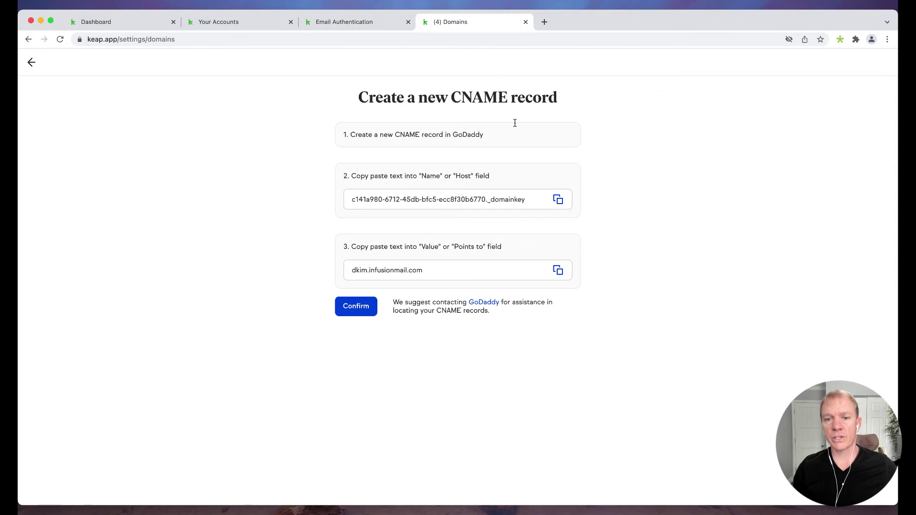
pyautogui.moveTo(421, 176); pyautogui.dragTo(442, 176)
pyautogui.doubleClick(456, 177)
pyautogui.click(431, 247)
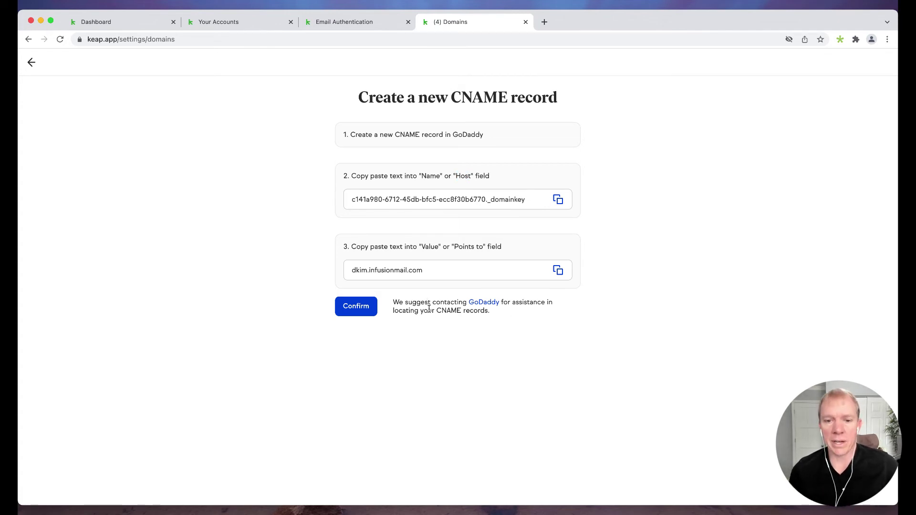
# Change the domain host/provider for ballenbrands.com to BlueHost and review the resulting CNAME record instructions
pyautogui.click(30, 64)
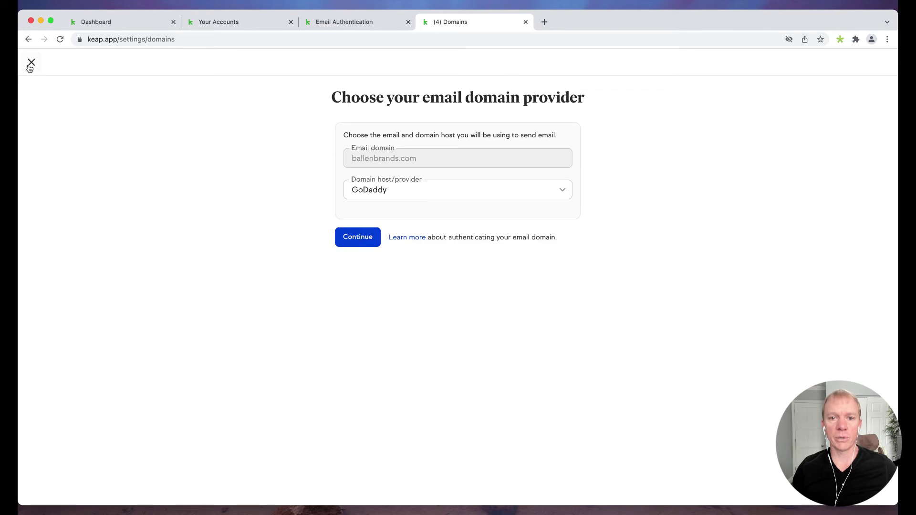
pyautogui.click(395, 196)
pyautogui.click(394, 243)
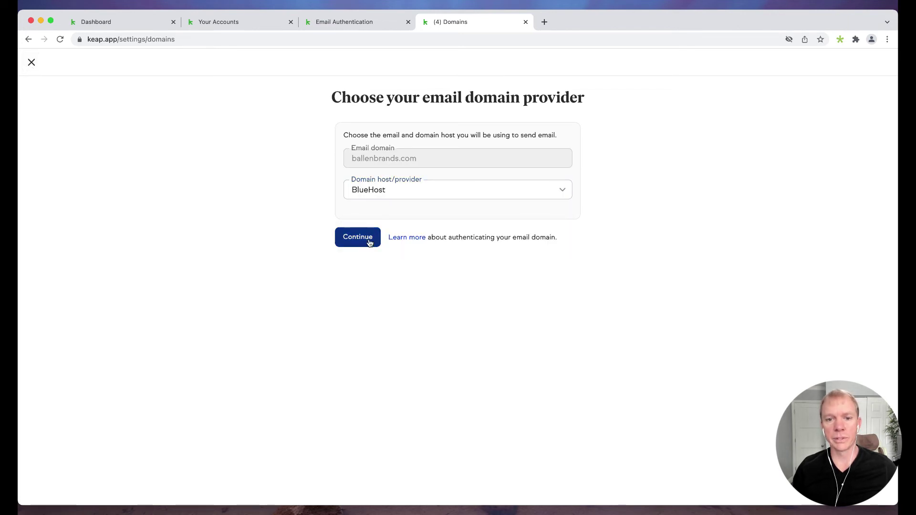
pyautogui.click(361, 238)
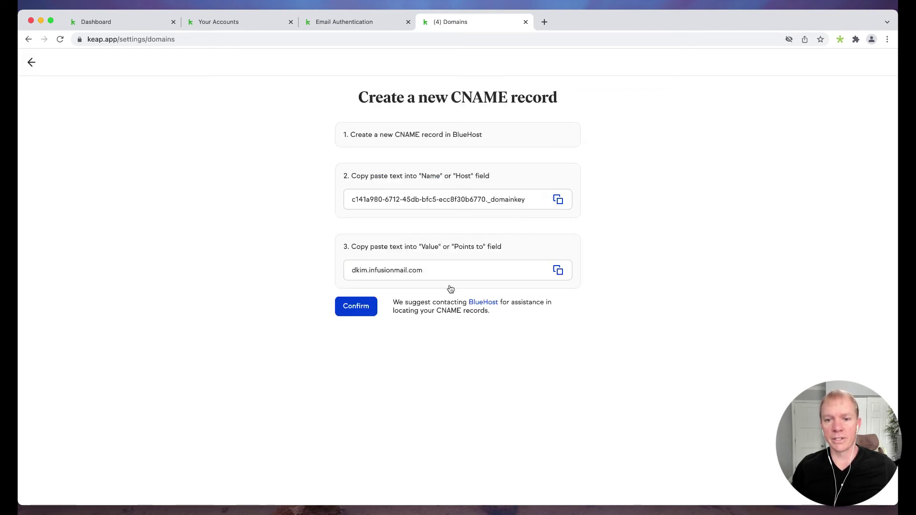
pyautogui.moveTo(420, 302); pyautogui.dragTo(498, 303)
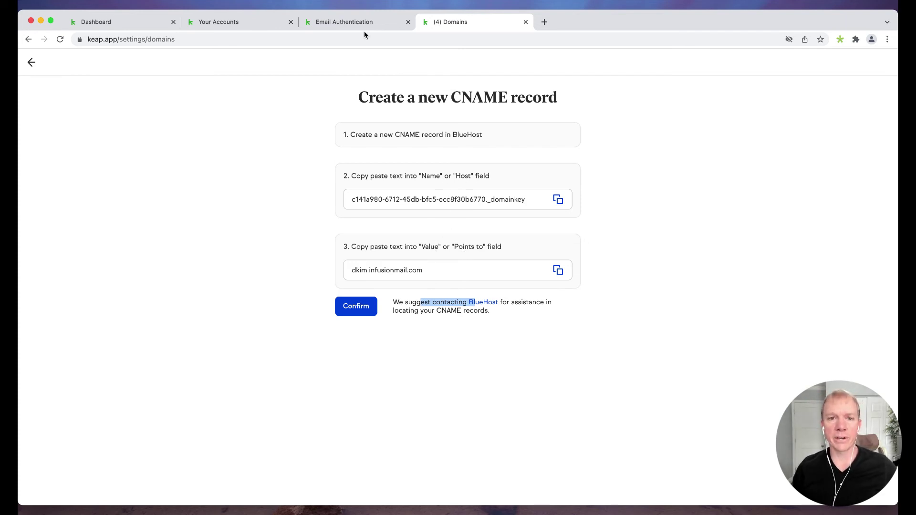
# Switch to the Keap account showing the Dashboard and open Email Authentication in its Marketing settings
pyautogui.click(349, 22)
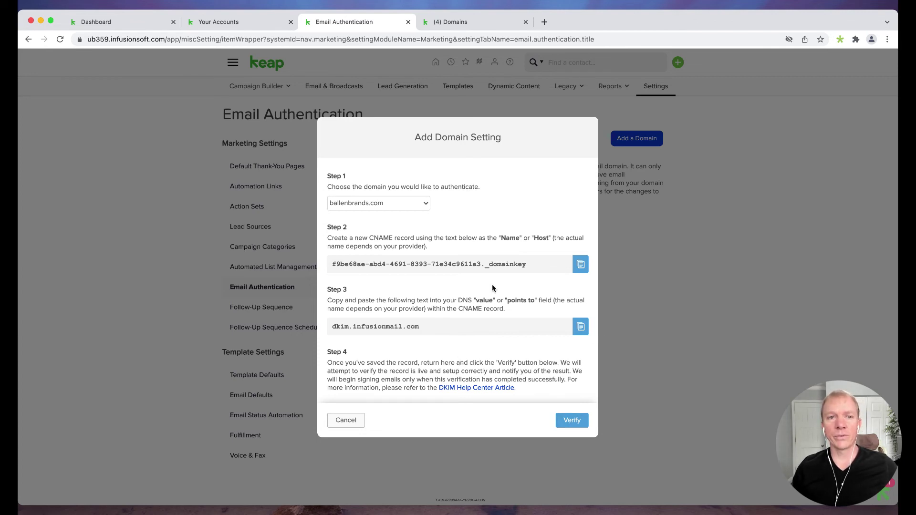
pyautogui.click(98, 21)
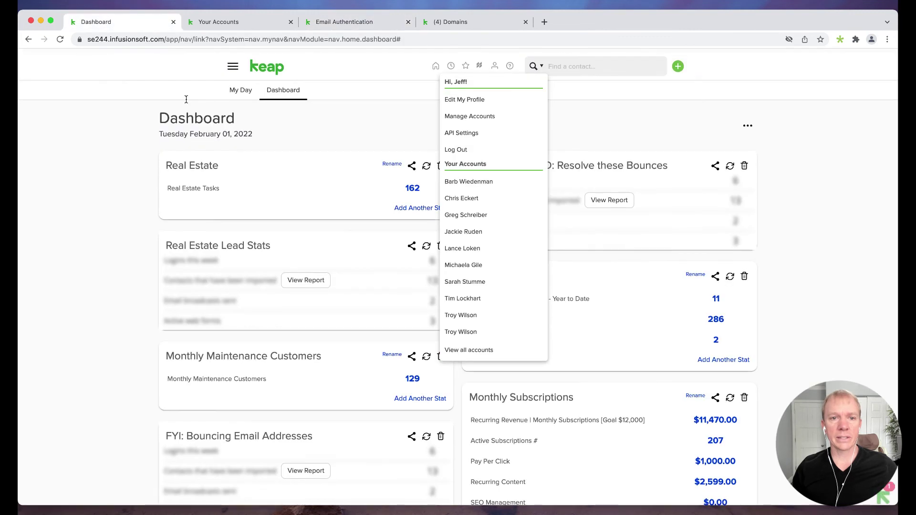
pyautogui.click(233, 62)
pyautogui.click(362, 222)
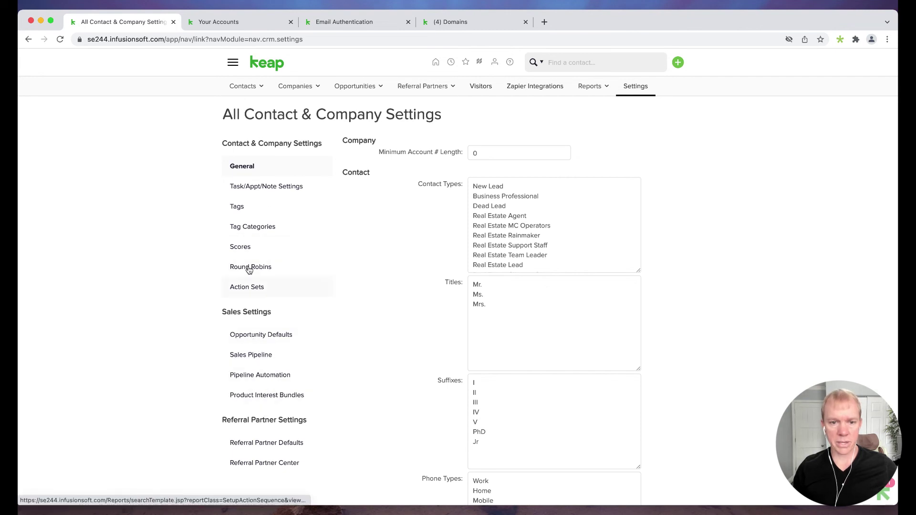
pyautogui.click(233, 62)
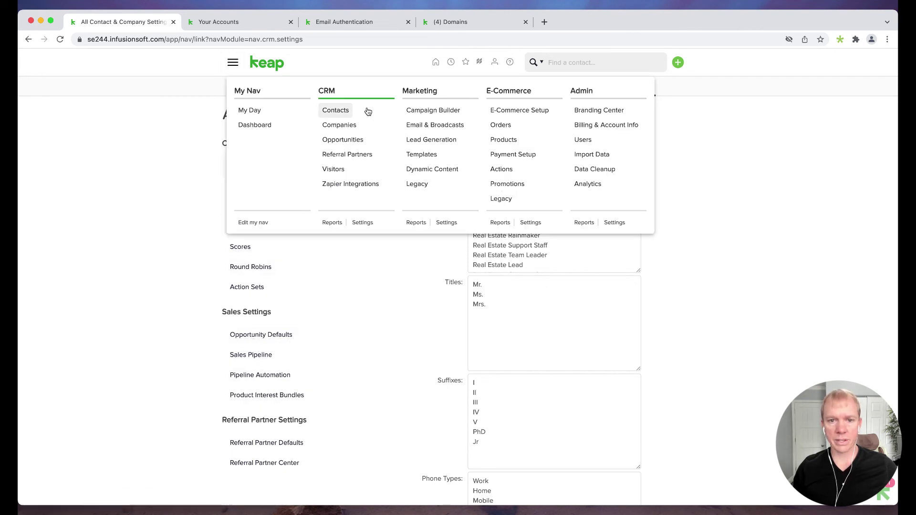
pyautogui.click(446, 222)
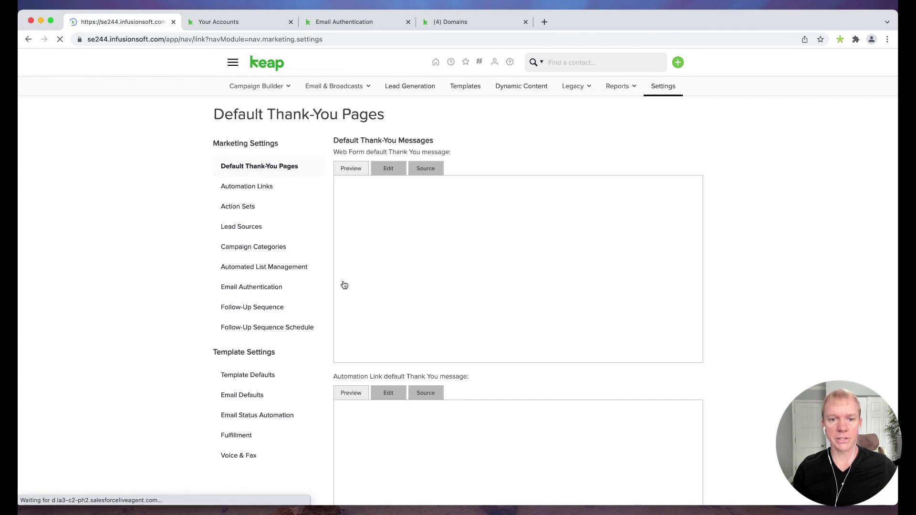
pyautogui.click(246, 287)
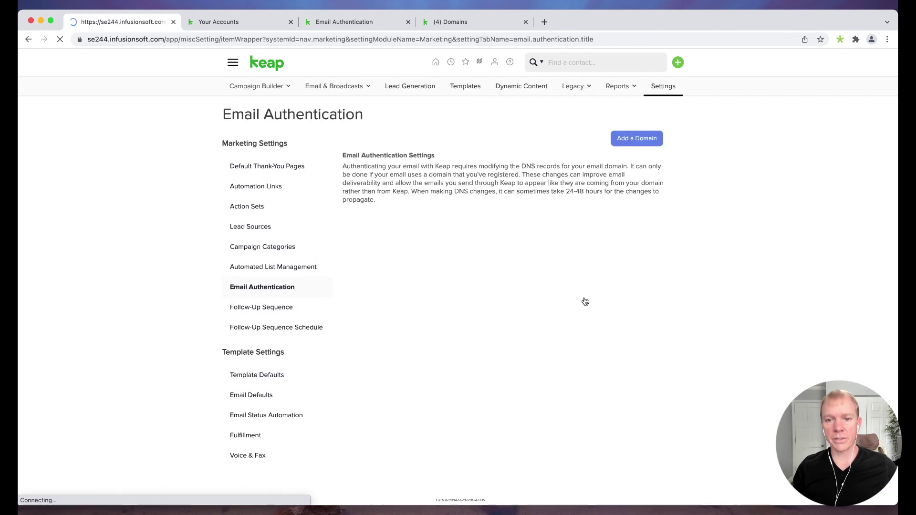
# Examine the DKIM verification status and last authentication attempt listed for ballenbrands.com
pyautogui.moveTo(363, 233); pyautogui.dragTo(435, 243)
pyautogui.click(332, 246)
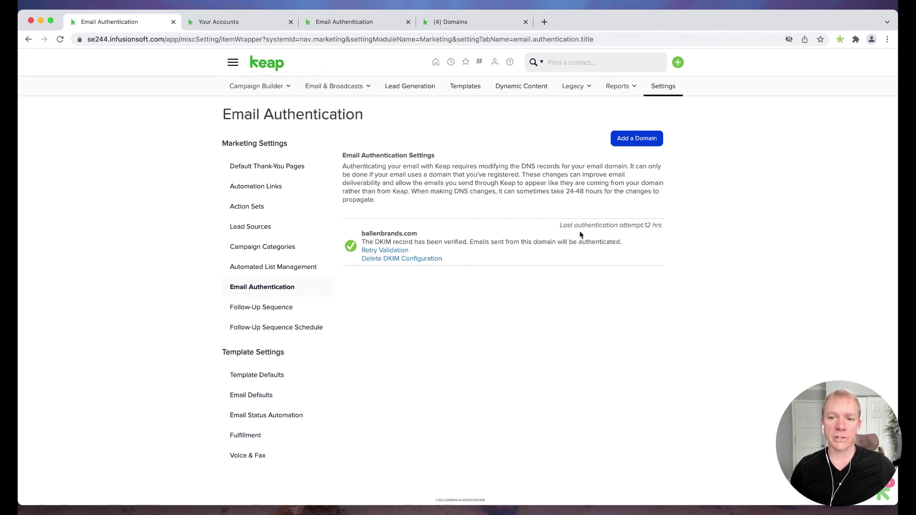
pyautogui.moveTo(577, 225); pyautogui.dragTo(640, 225)
pyautogui.click(630, 228)
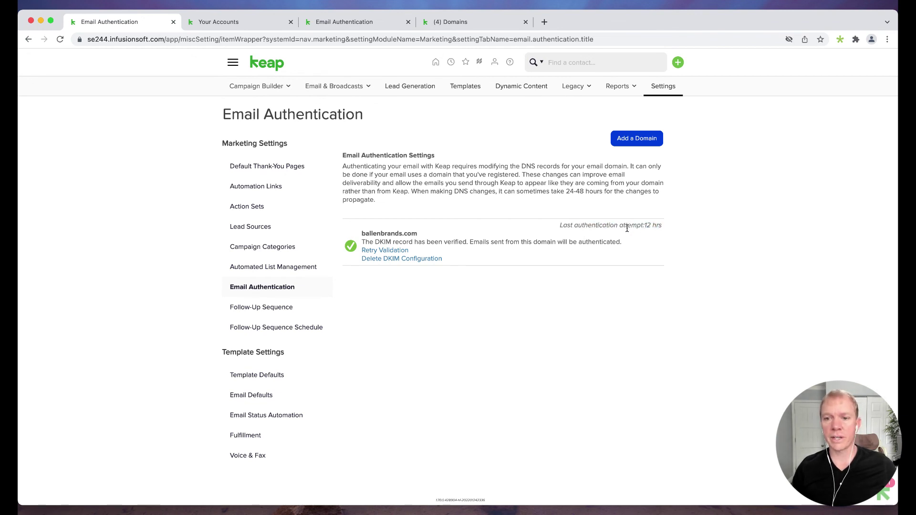